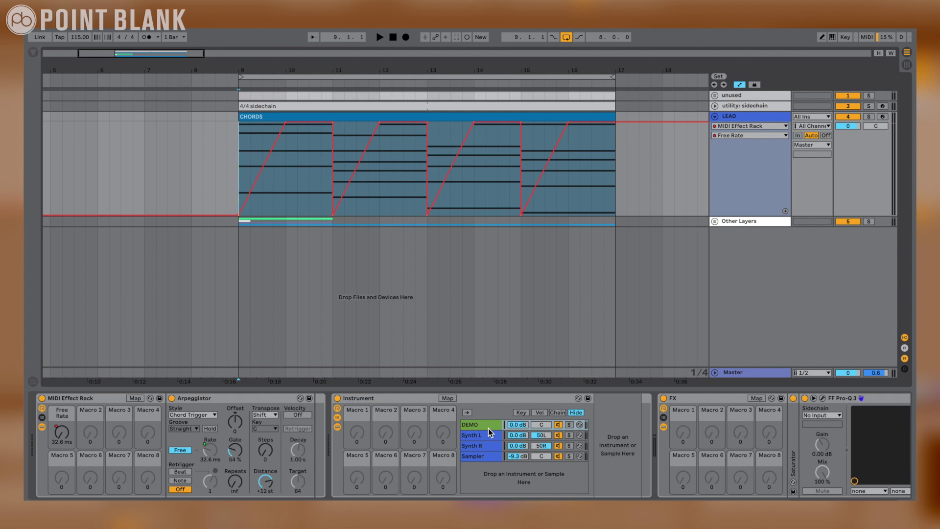
Play the arrangement from bar 9 and switch off loop playback.
{"action": "key", "text": "space"}
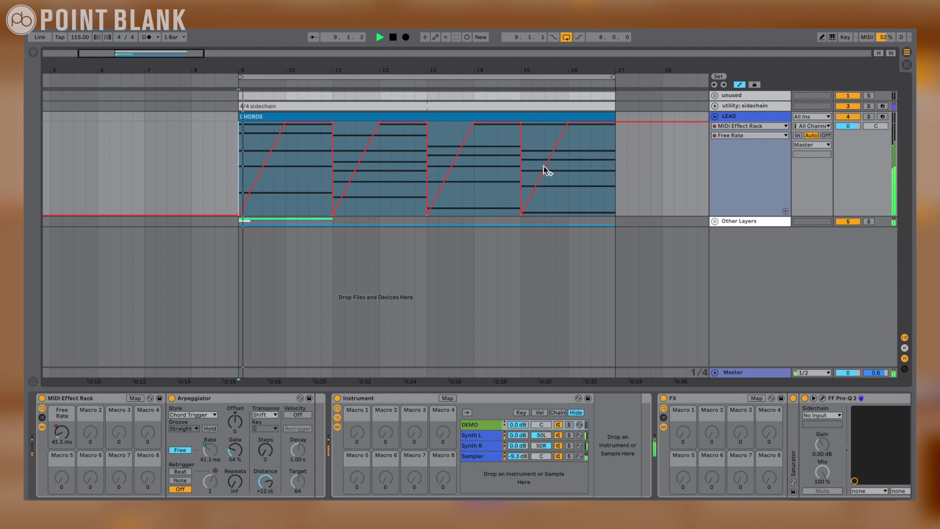
{"action": "left_click", "coordinate": [565, 38]}
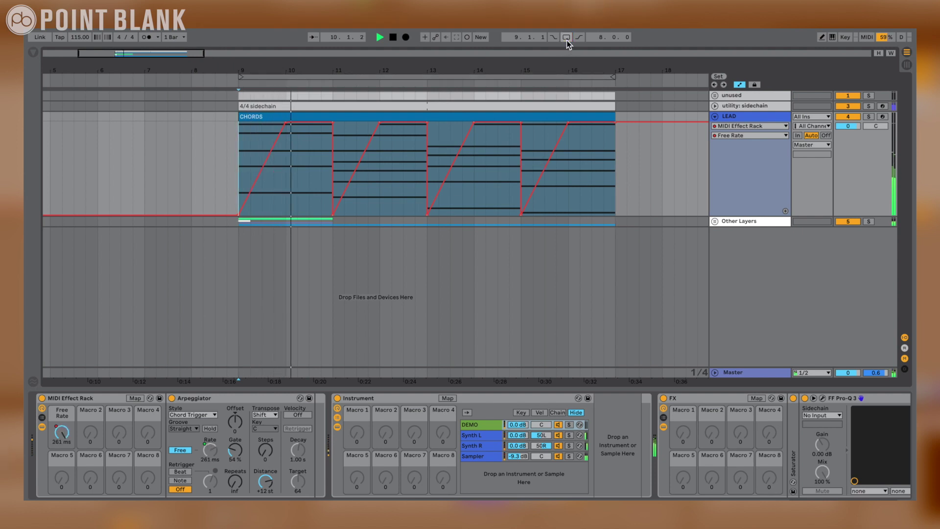
Examine the Synth L chain's Wavetable oscillator, filter and Amp envelope settings.
{"action": "left_click", "coordinate": [497, 436]}
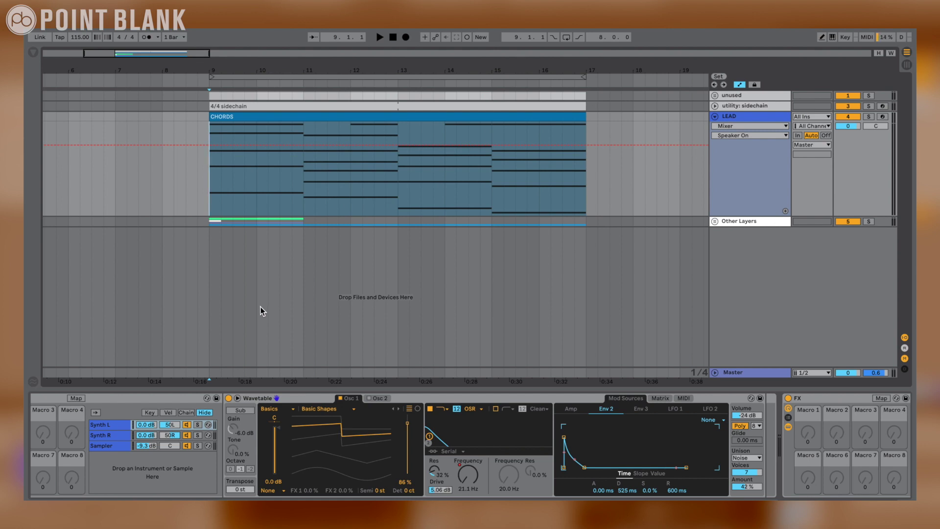
{"action": "left_click", "coordinate": [118, 425]}
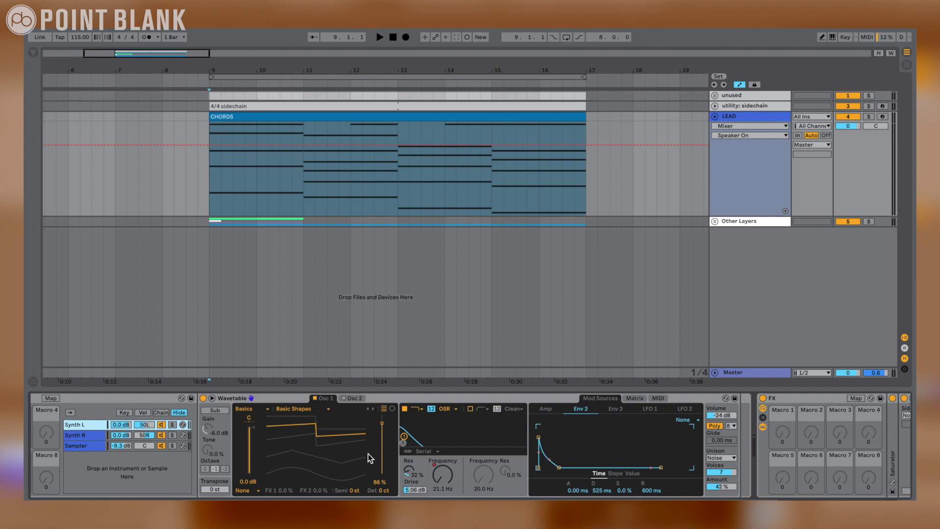
{"action": "scroll", "coordinate": [368, 453], "scroll_direction": "right", "scroll_amount": 2}
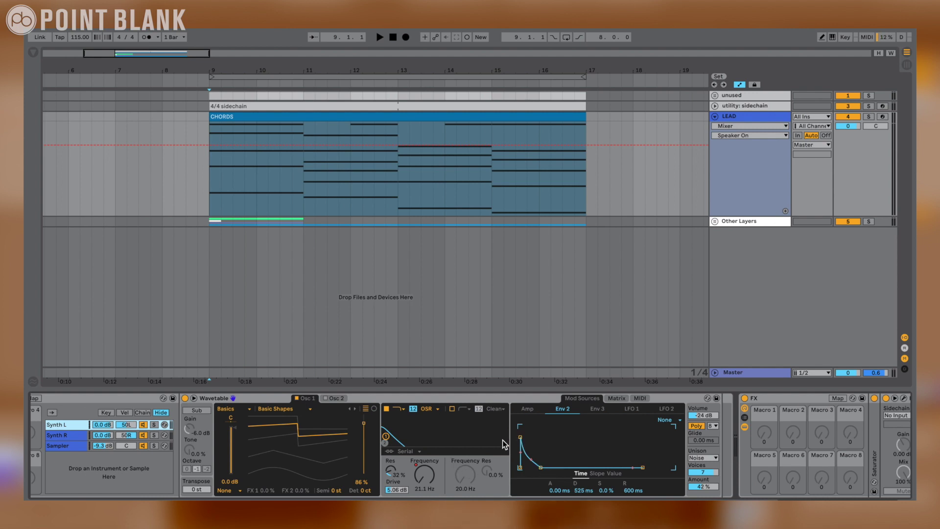
{"action": "left_click", "coordinate": [528, 410]}
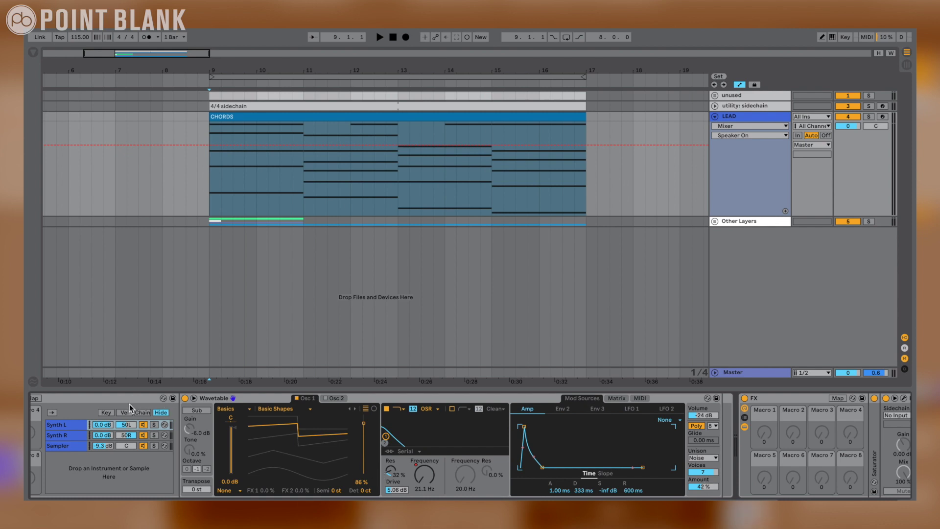
Examine the Synth R chain's Wavetable settings and the Delay device that follows it.
{"action": "left_click", "coordinate": [79, 437]}
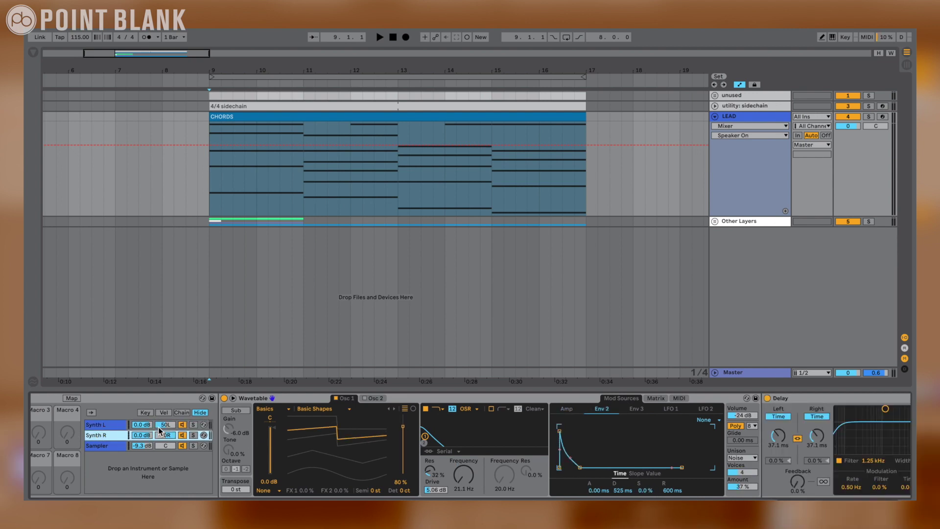
{"action": "scroll", "coordinate": [550, 451], "scroll_direction": "right", "scroll_amount": 6}
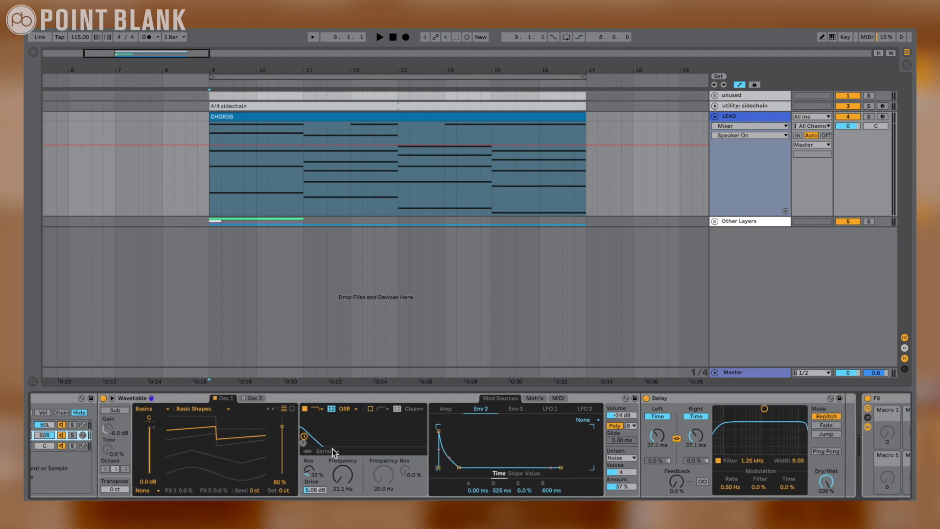
{"action": "left_click", "coordinate": [531, 404]}
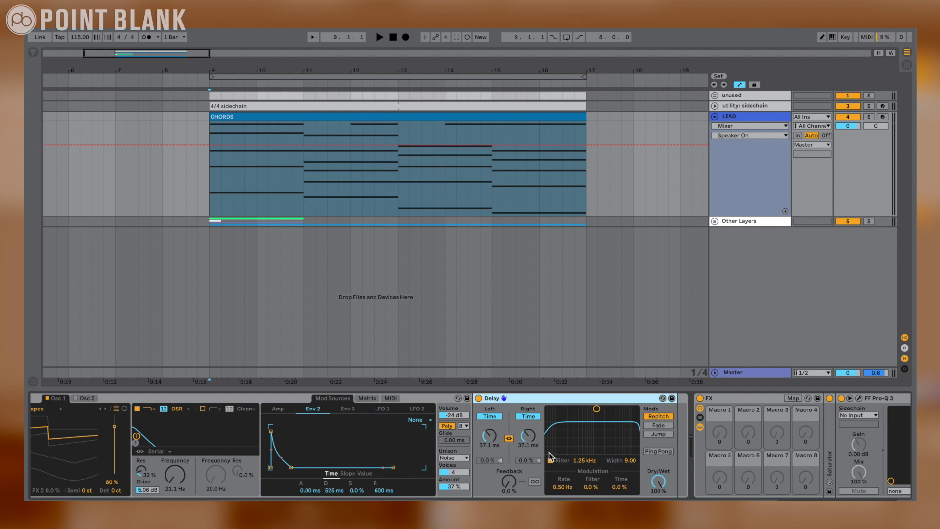
{"action": "scroll", "coordinate": [548, 451], "scroll_direction": "right", "scroll_amount": 5}
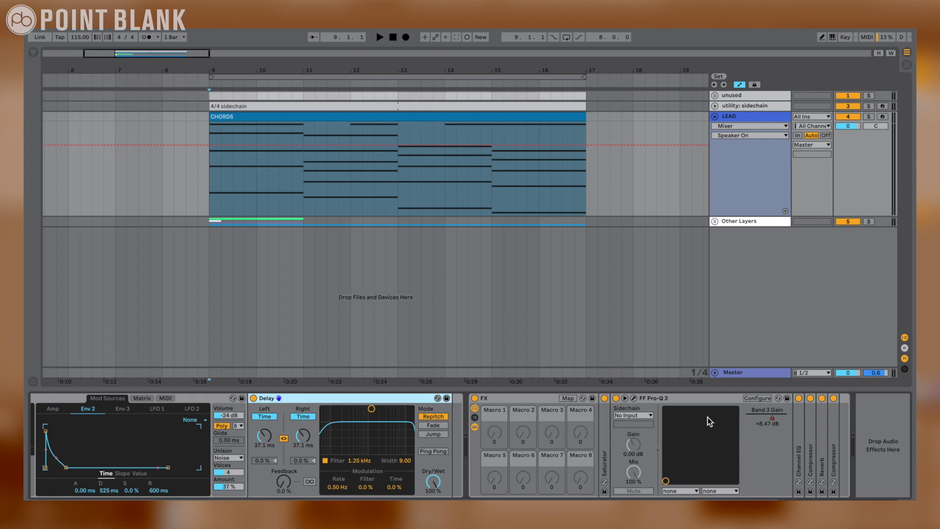
Inspect the Pro-Q 3 curve, Channel EQ and Saturator settings in the FX rack.
{"action": "left_click", "coordinate": [636, 399]}
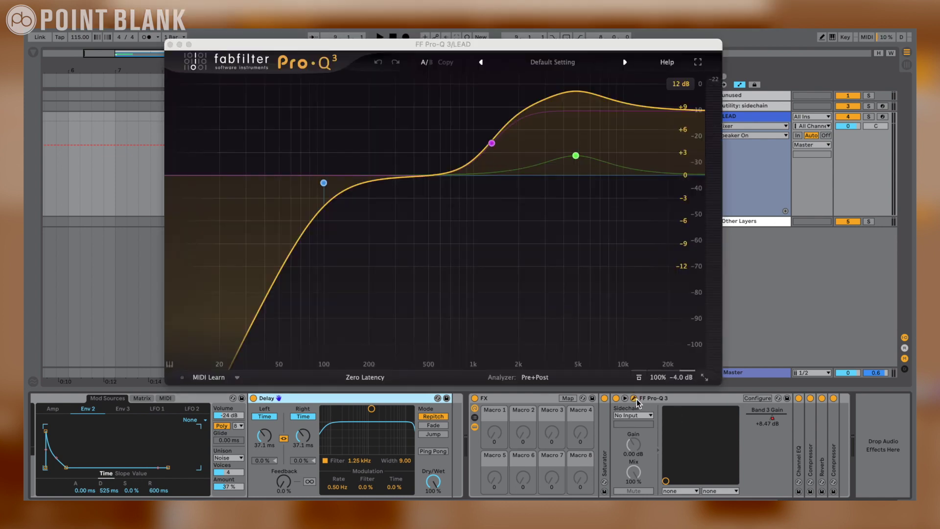
{"action": "left_click", "coordinate": [636, 398]}
{"action": "double_click", "coordinate": [794, 435]}
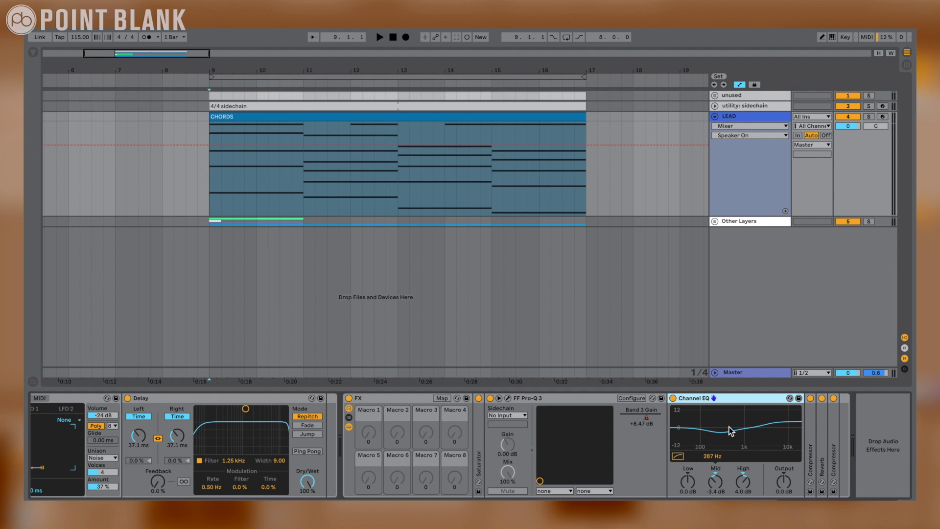
{"action": "double_click", "coordinate": [478, 445]}
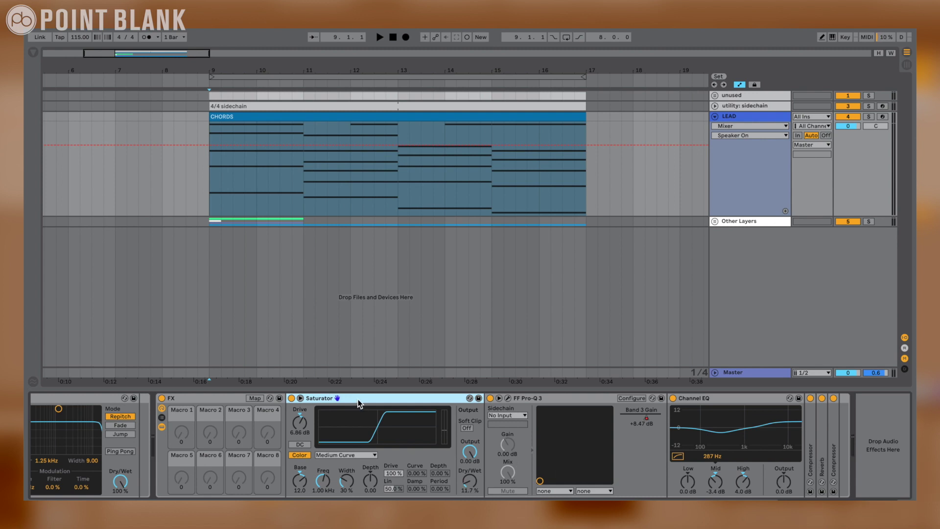
{"action": "scroll", "coordinate": [359, 402], "scroll_direction": "right", "scroll_amount": 5}
{"action": "scroll", "coordinate": [357, 402], "scroll_direction": "left", "scroll_amount": 8}
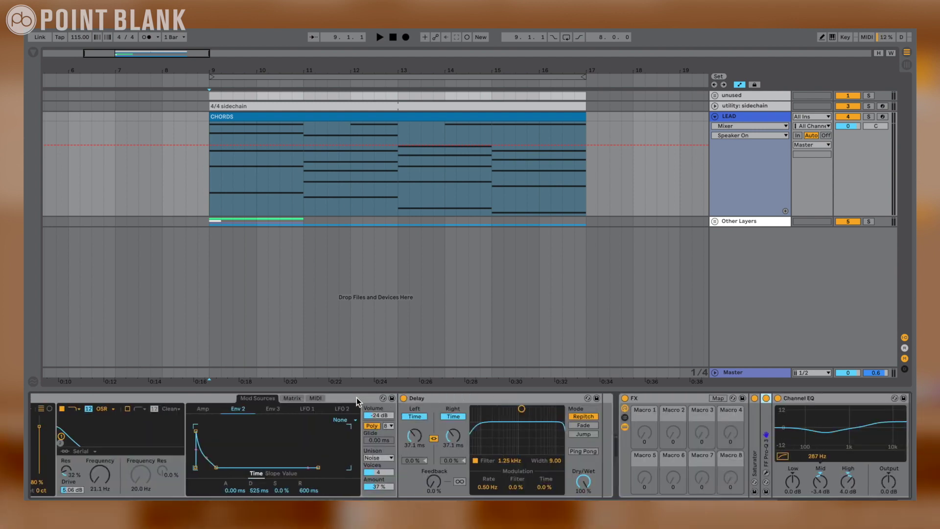
Return to the LEAD track's MIDI Effect Rack and audition the Free Rate automation from bar 9.
{"action": "scroll", "coordinate": [357, 398], "scroll_direction": "left", "scroll_amount": 10}
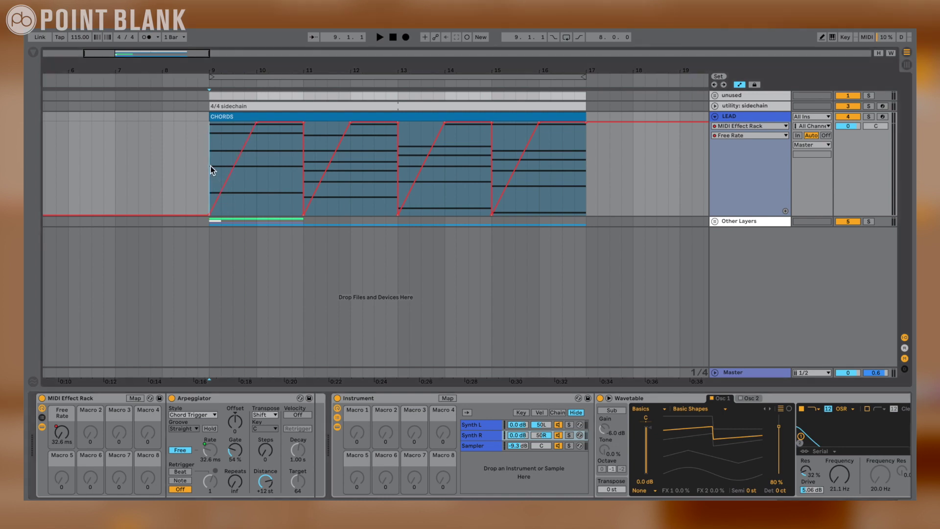
{"action": "key", "text": "space"}
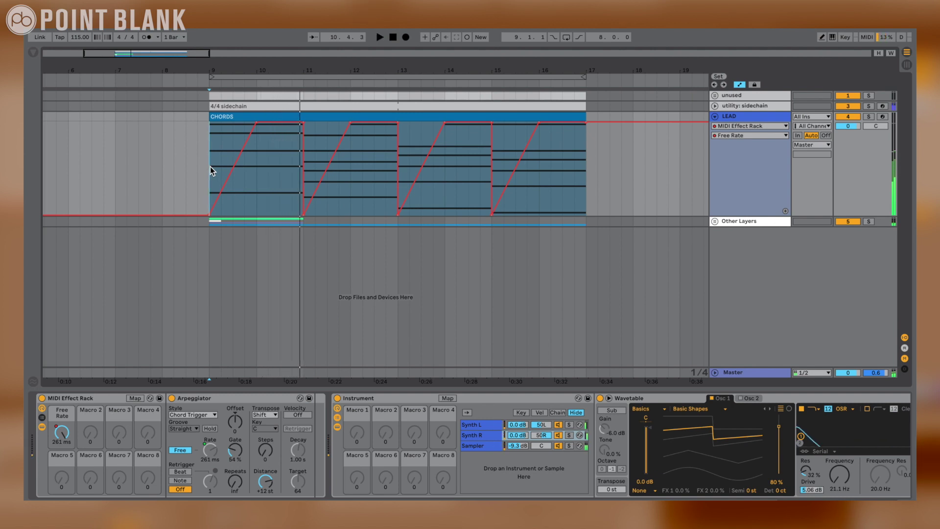
{"action": "key", "text": "space"}
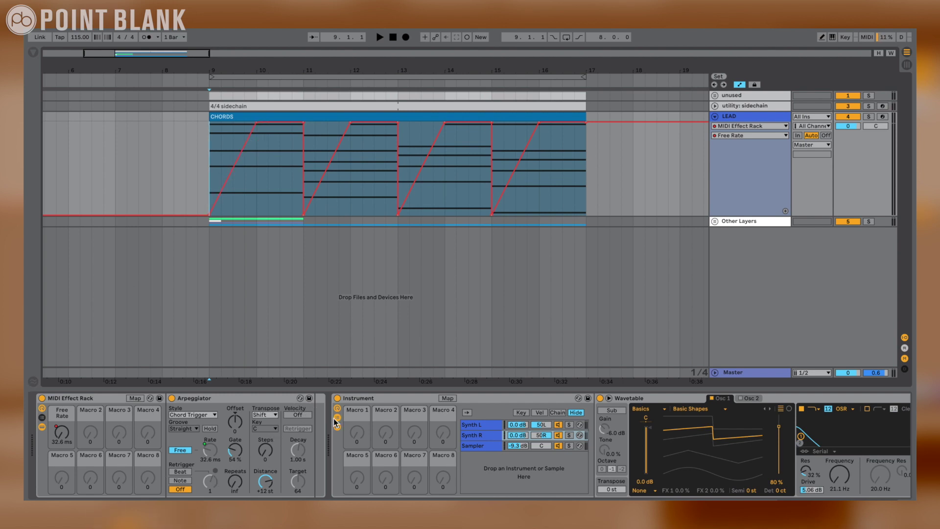
Search the browser for "arp", insert a second Arpeggiator before the Instrument rack, and collapse the MIDI Effect Rack.
{"action": "key", "text": "ctrl+f"}
{"action": "type", "text": "arp"}
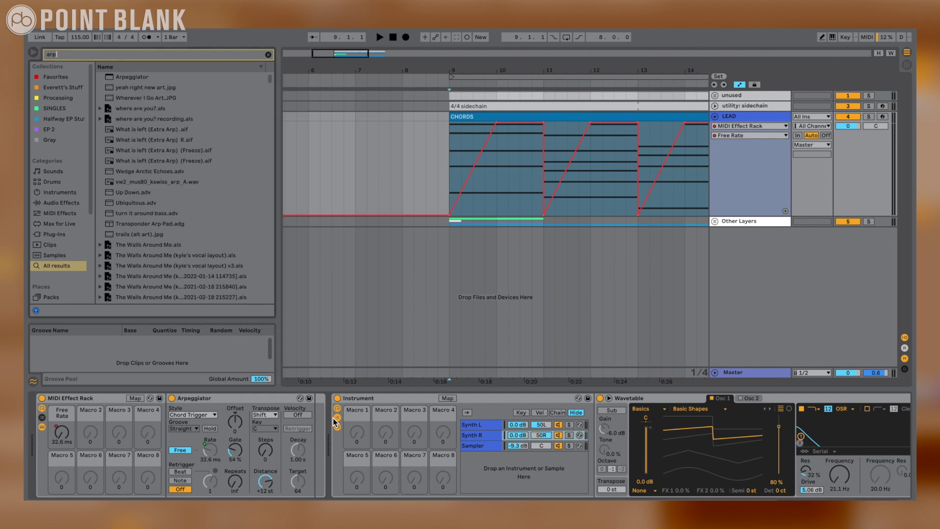
{"action": "left_click_drag", "start_coordinate": [153, 77], "coordinate": [328, 452]}
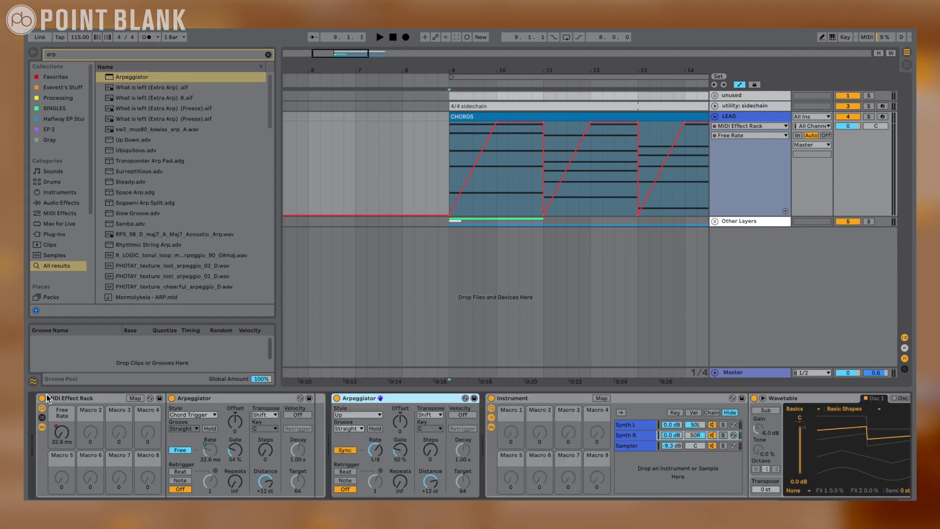
{"action": "double_click", "coordinate": [48, 397]}
Set the new Arpeggiator's synced rate to 1/12 and switch the device off and back on.
{"action": "left_click", "coordinate": [93, 448]}
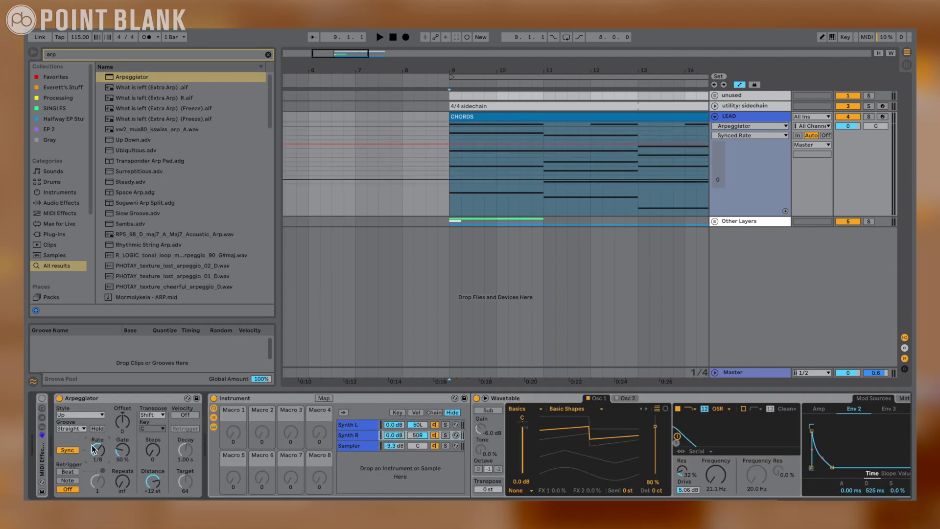
{"action": "mouse_move", "coordinate": [91, 444]}
{"action": "left_mouse_down"}
{"action": "mouse_move", "coordinate": [98, 472]}
{"action": "mouse_move", "coordinate": [98, 457]}
{"action": "left_mouse_up"}
{"action": "left_click", "coordinate": [63, 399]}
{"action": "left_click", "coordinate": [60, 398]}
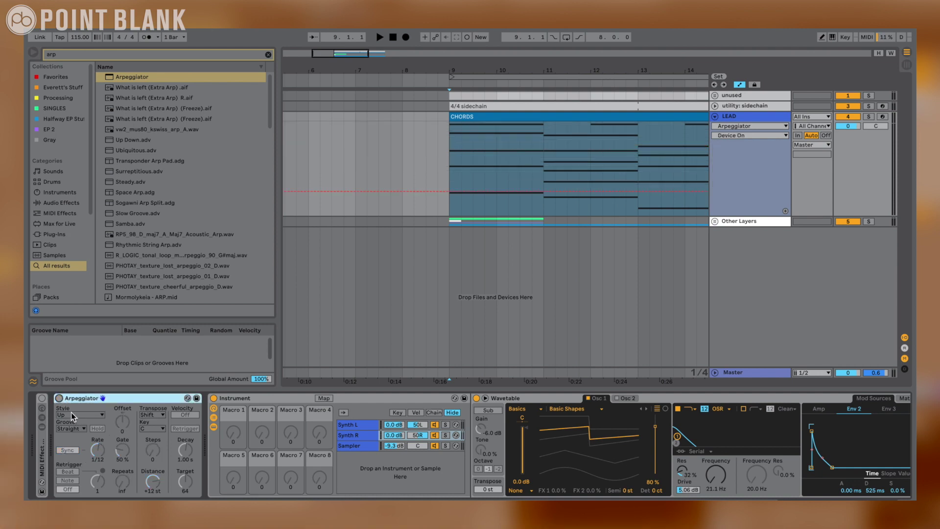
{"action": "left_click", "coordinate": [60, 398]}
Change the Arpeggiator's style to Chord Trigger and audition the CHORDS clip.
{"action": "left_click", "coordinate": [69, 415]}
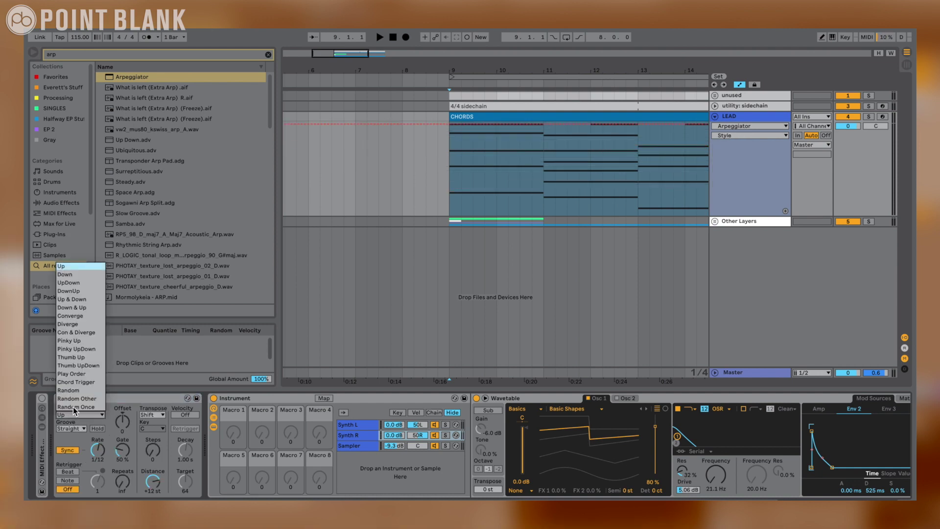
{"action": "left_click", "coordinate": [83, 382]}
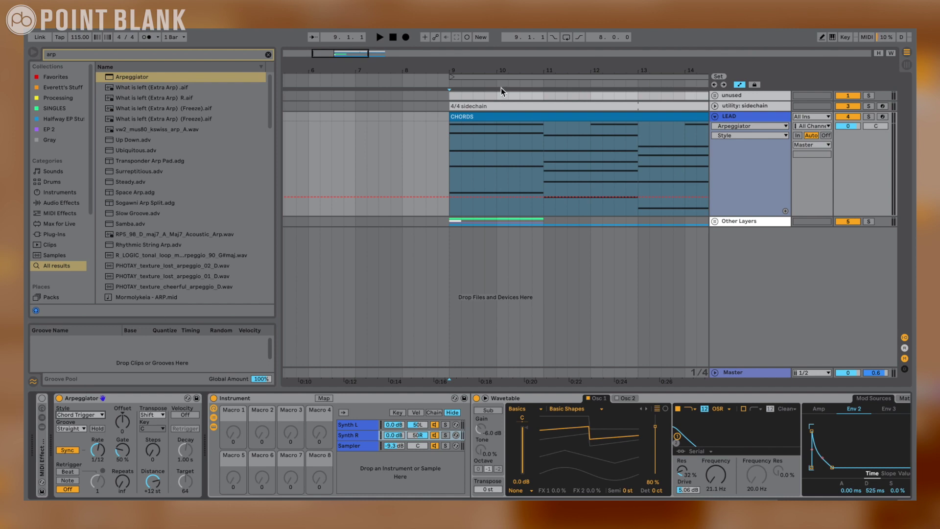
{"action": "key", "text": "space"}
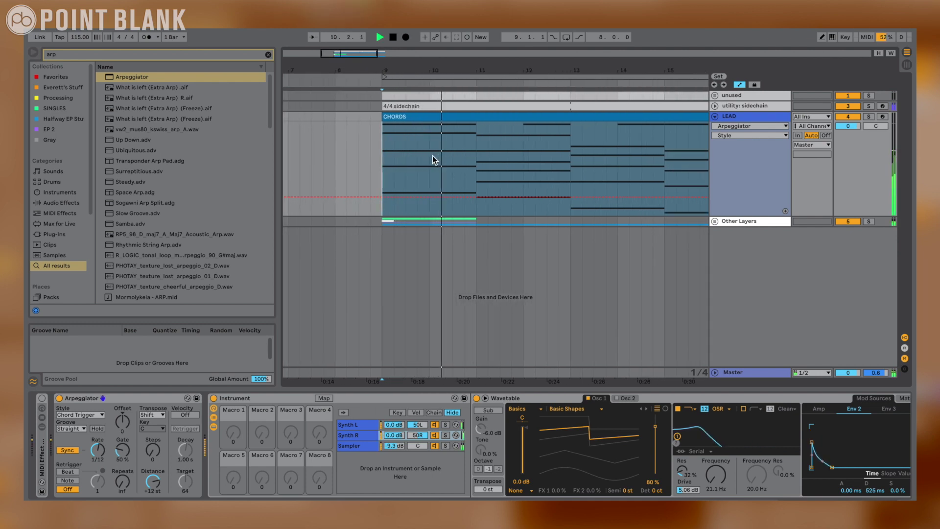
{"action": "key", "text": "space"}
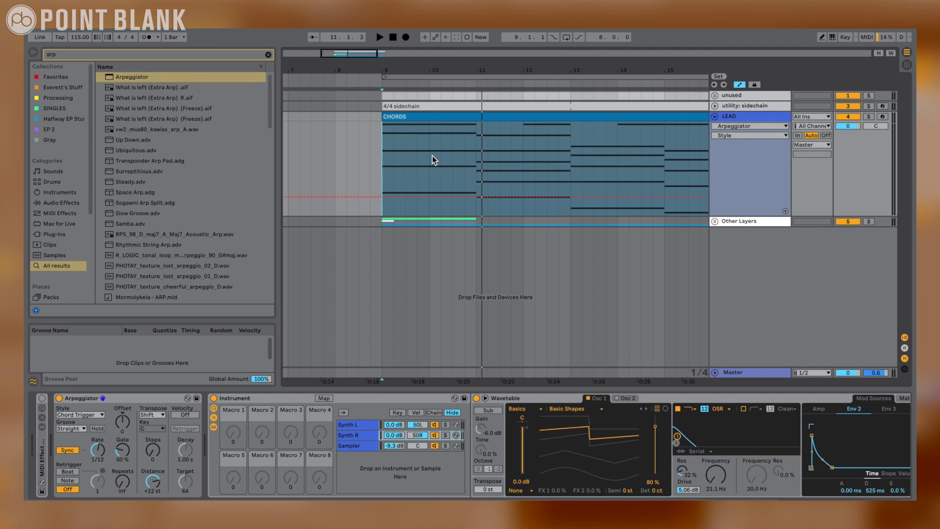
Switch the Arpeggiator from Sync to Free and raise its rate to 184 ms while playing the clip from bar 9.
{"action": "left_click", "coordinate": [69, 451]}
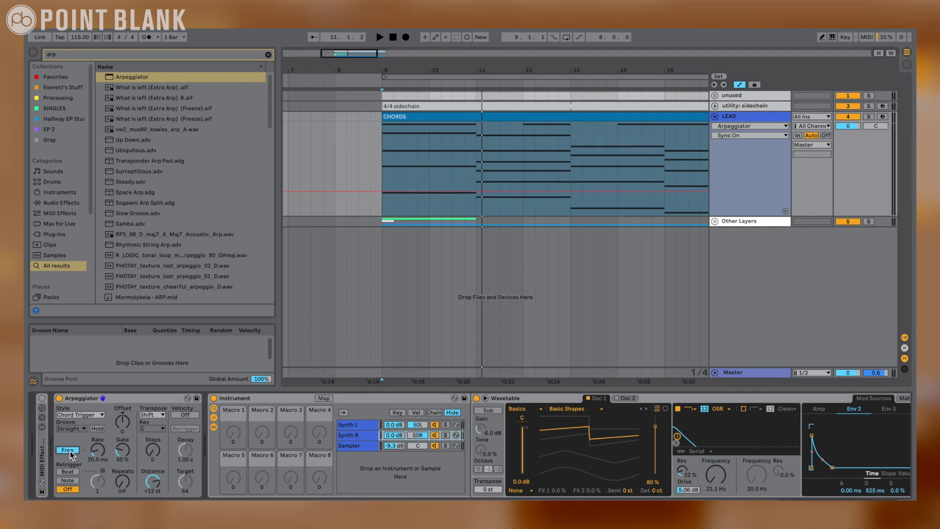
{"action": "left_click_drag", "start_coordinate": [94, 453], "coordinate": [94, 448]}
{"action": "left_click", "coordinate": [381, 169]}
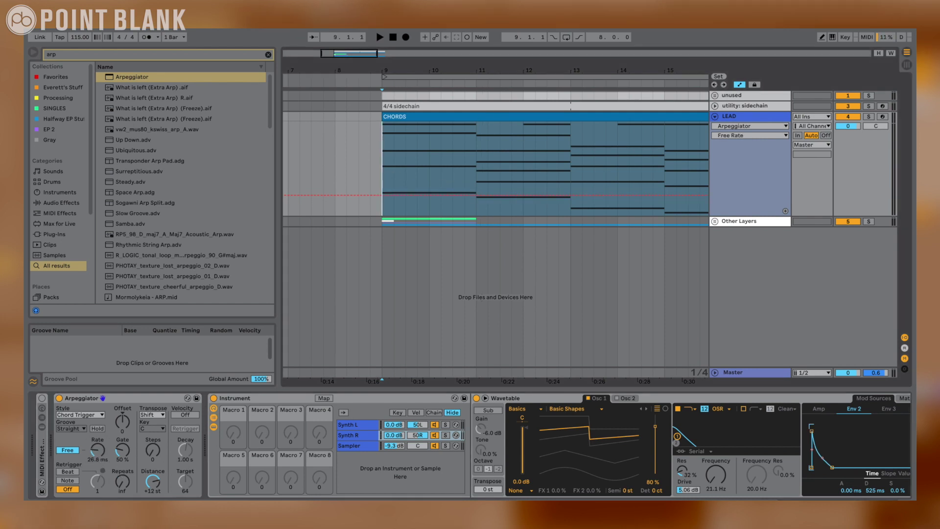
{"action": "key", "text": "space"}
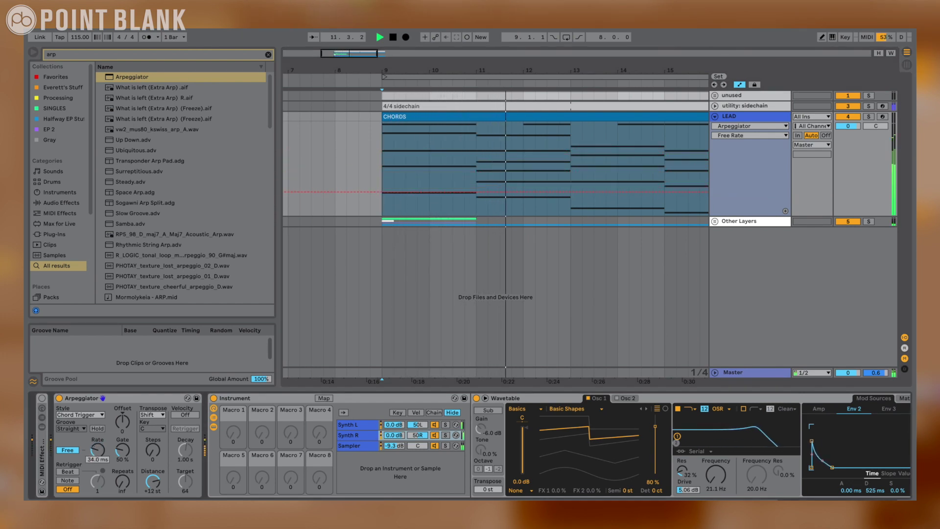
{"action": "key", "text": "space"}
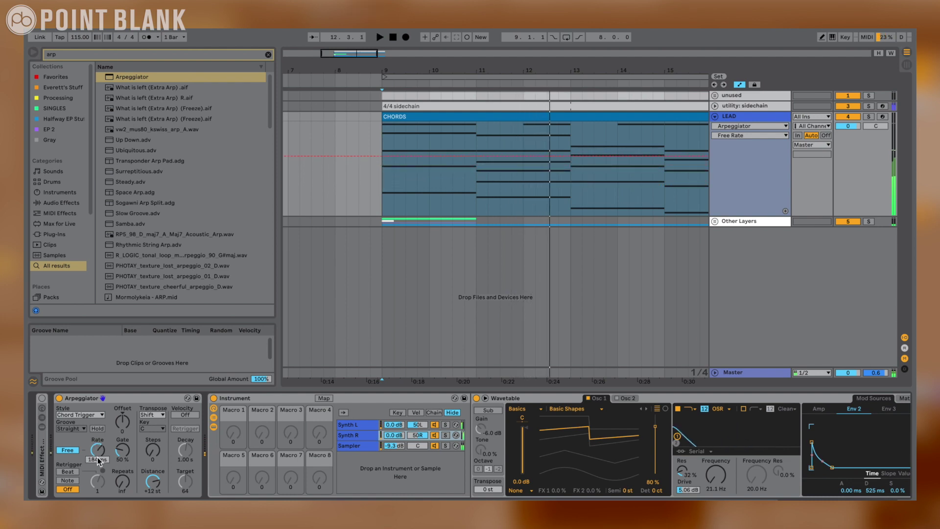
{"action": "left_click", "coordinate": [384, 176]}
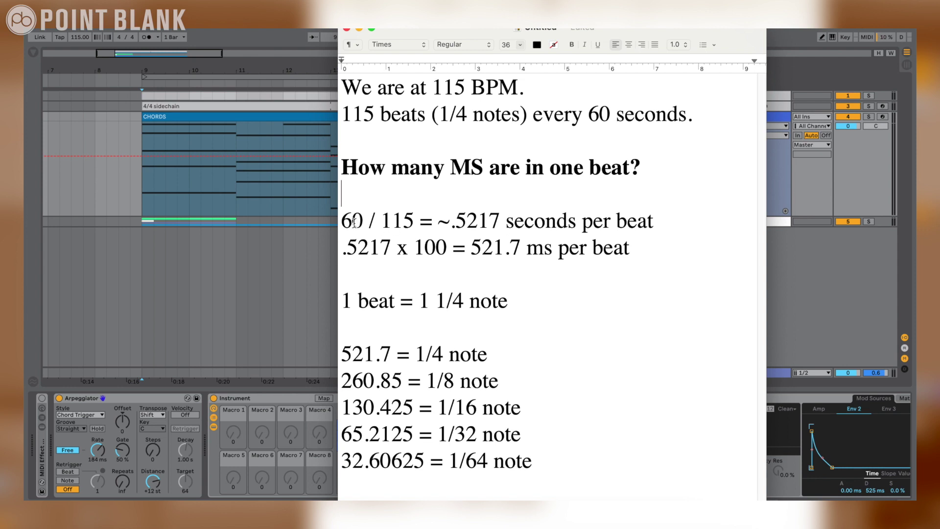
Read the milliseconds-per-beat calculation for 115 BPM in the text document and return to Ableton Live.
{"action": "left_click_drag", "start_coordinate": [348, 223], "coordinate": [369, 223]}
{"action": "left_click", "coordinate": [368, 223]}
{"action": "left_click", "coordinate": [281, 335]}
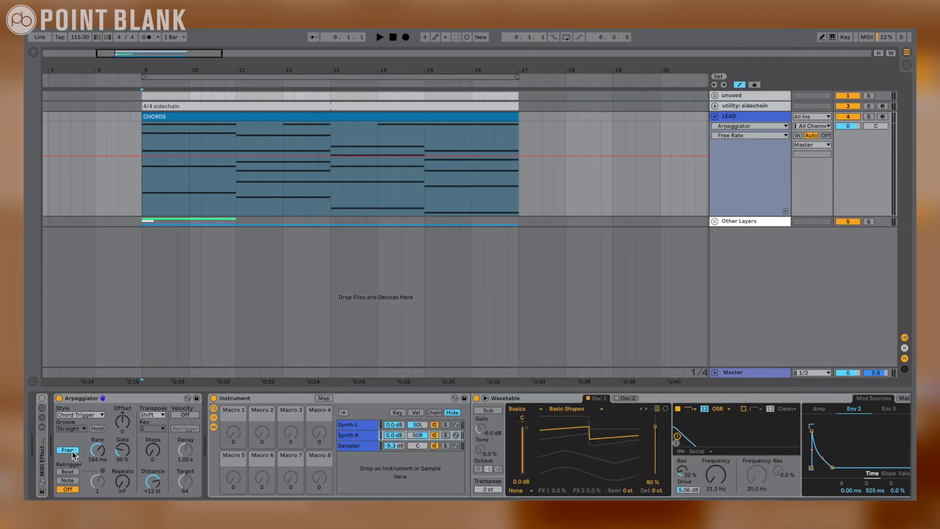
Set the Arpeggiator's free rate to 522 ms and audition the clip from bar 9.
{"action": "left_click", "coordinate": [99, 452]}
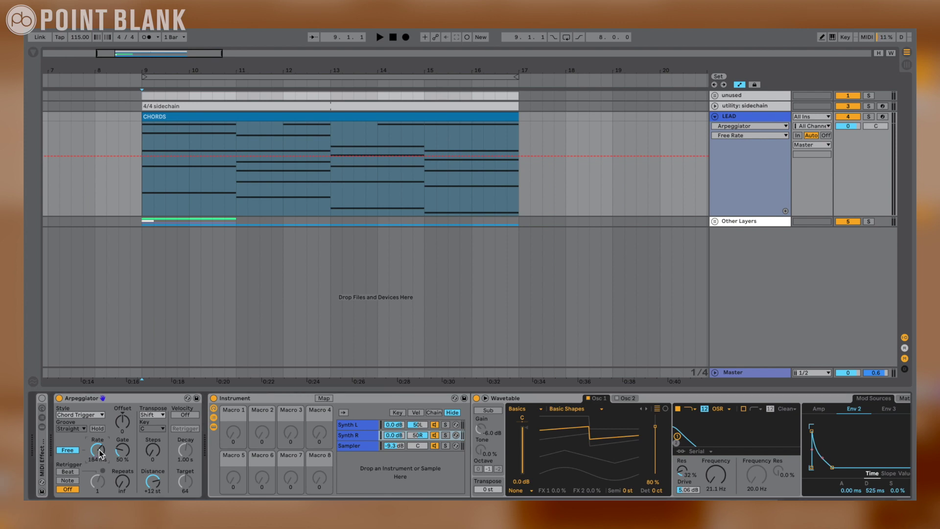
{"action": "type", "text": "521"}
{"action": "key", "text": "Return"}
{"action": "key", "text": "space"}
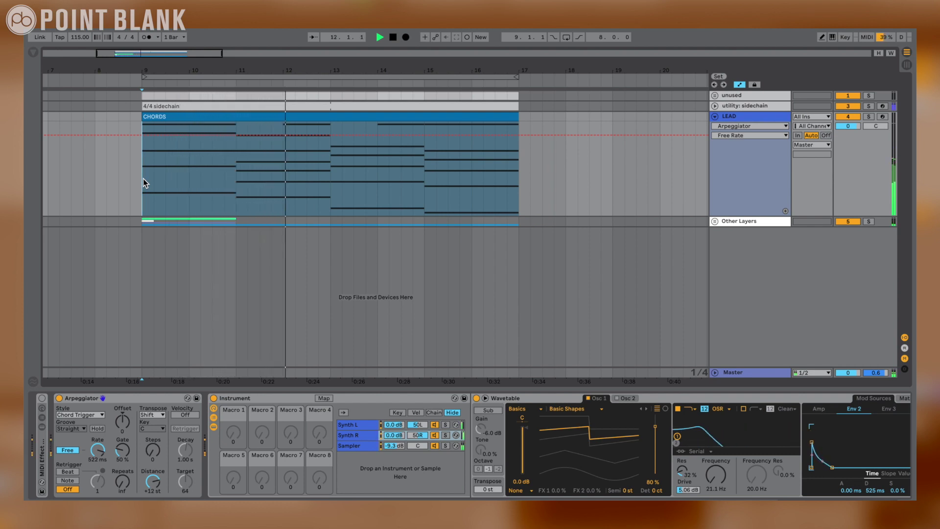
{"action": "key", "text": "space"}
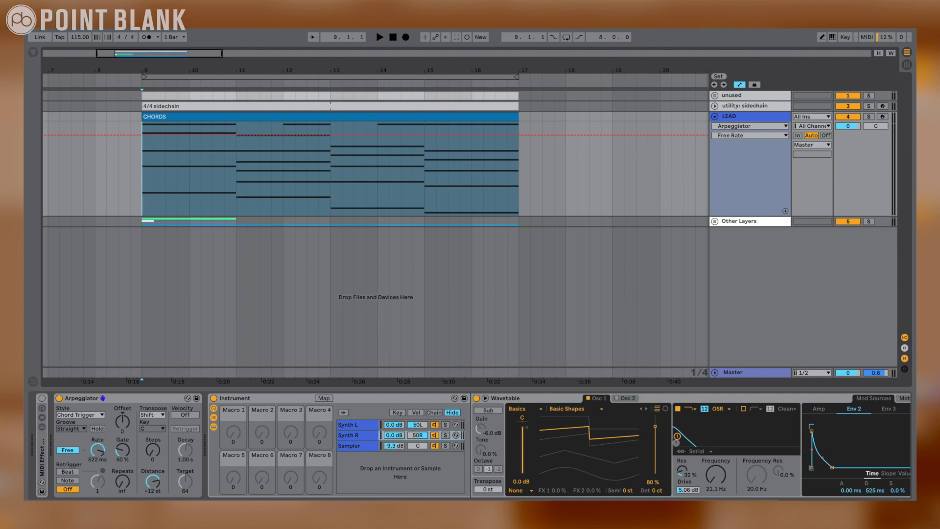
Group the Arpeggiator into a MIDI Effect Rack and show the rack's macro controls.
{"action": "left_click", "coordinate": [561, 514]}
{"action": "left_click", "coordinate": [81, 398]}
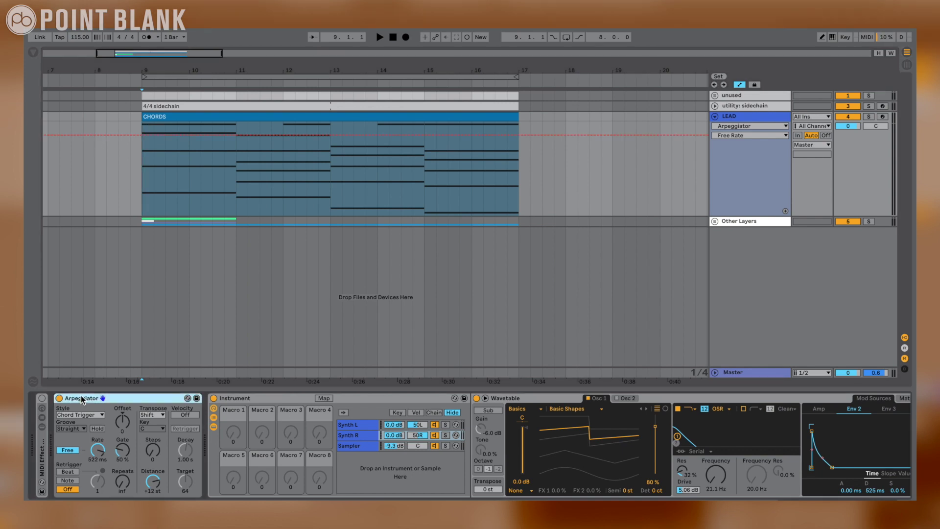
{"action": "right_click", "coordinate": [82, 397]}
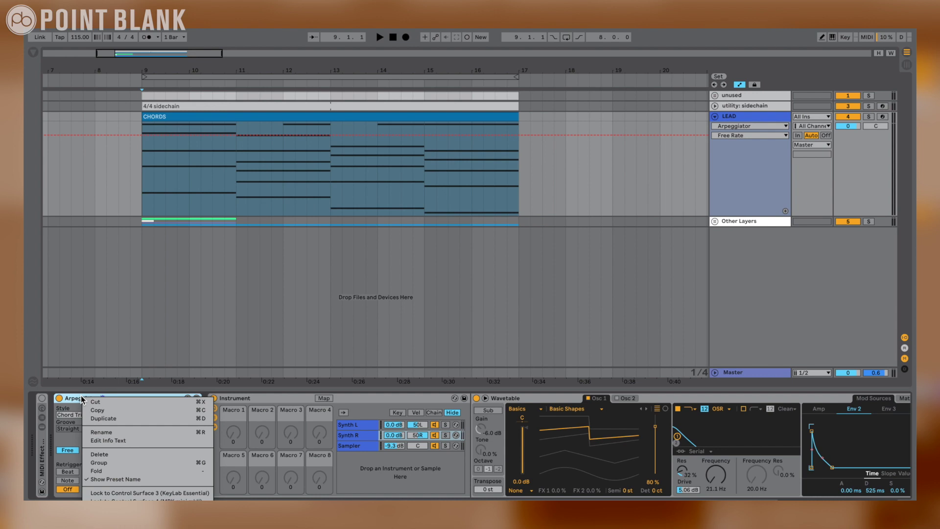
{"action": "left_click", "coordinate": [104, 461]}
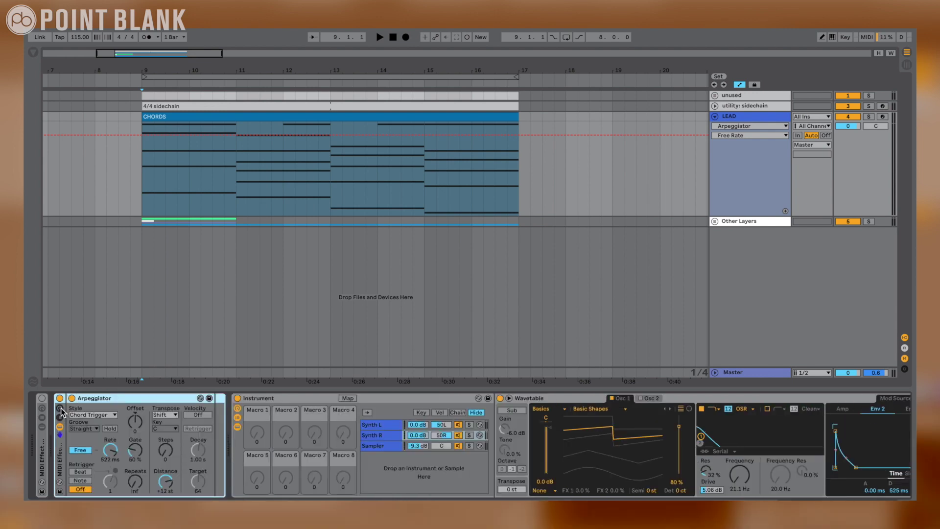
{"action": "left_click", "coordinate": [61, 408]}
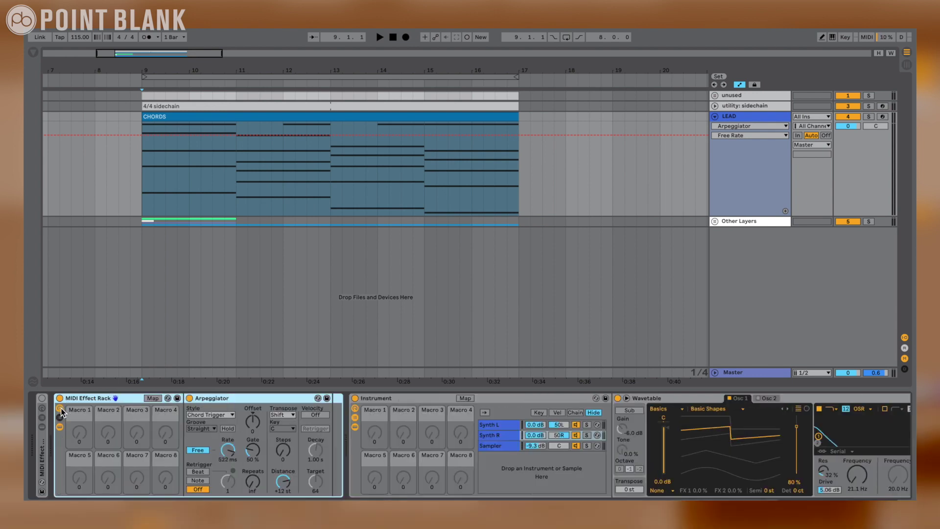
Map the Arpeggiator's free rate to Macro 1 with a minimum of 261 ms and a maximum of 32.6 ms, ending with mapping mode off.
{"action": "left_click", "coordinate": [156, 397]}
{"action": "left_click", "coordinate": [226, 450]}
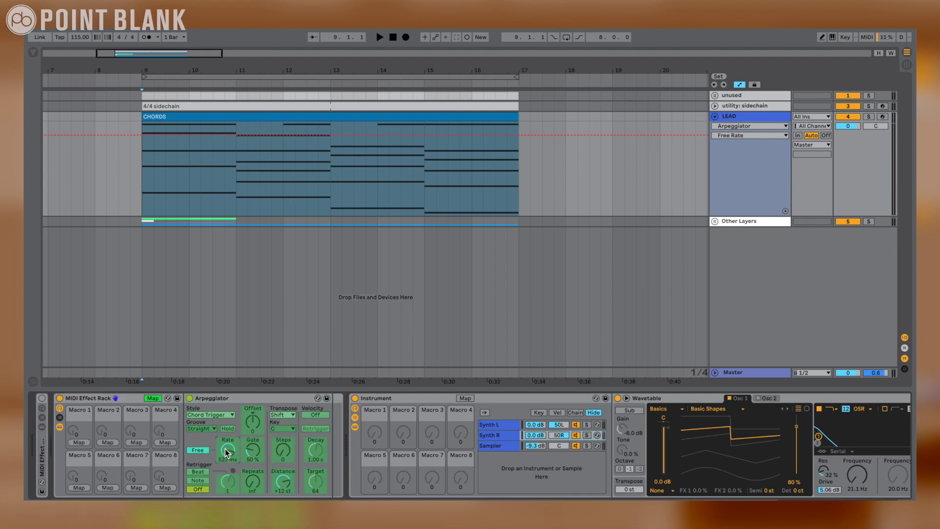
{"action": "left_click", "coordinate": [78, 442]}
{"action": "left_click", "coordinate": [35, 53]}
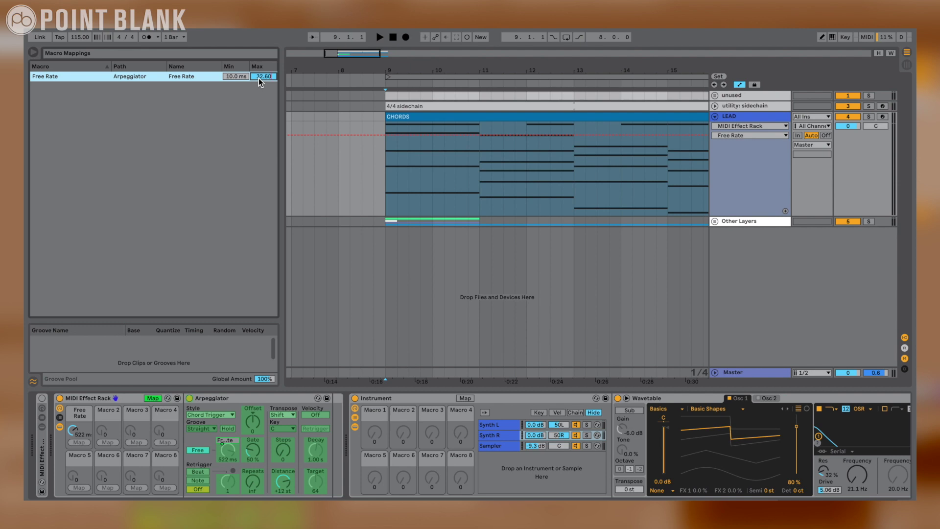
{"action": "key", "text": "Return"}
{"action": "key", "text": "super+m"}
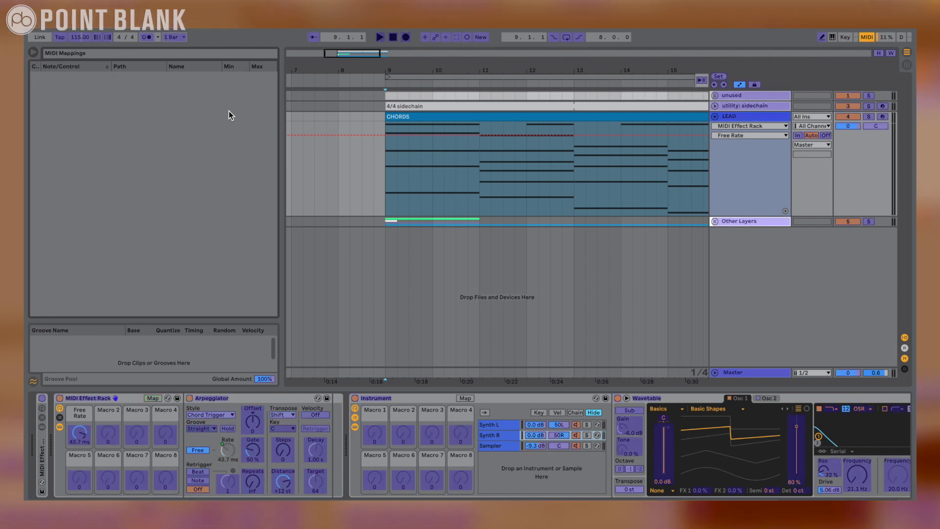
{"action": "key", "text": "super+m"}
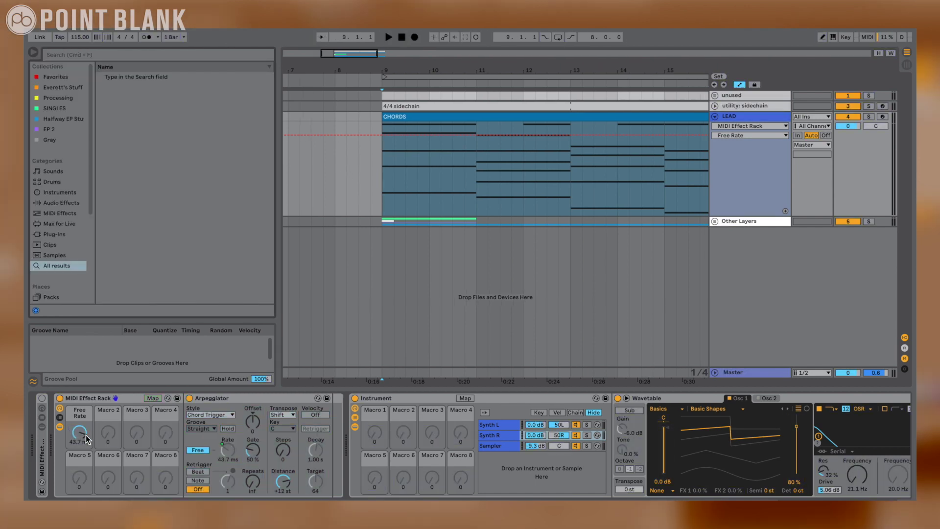
Sweep the Free Rate macro down to 261 ms, up to 32.6 ms and back to 261 ms.
{"action": "scroll", "coordinate": [474, 187], "scroll_direction": "right", "scroll_amount": 5}
{"action": "left_click_drag", "start_coordinate": [87, 429], "coordinate": [87, 511]}
{"action": "scroll", "coordinate": [651, 157], "scroll_direction": "left", "scroll_amount": 2}
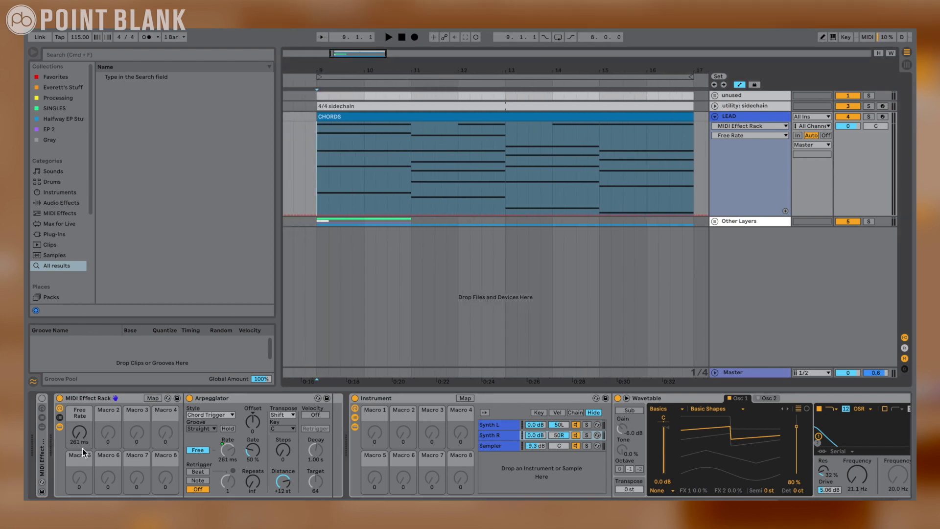
{"action": "left_click_drag", "start_coordinate": [81, 436], "coordinate": [80, 414]}
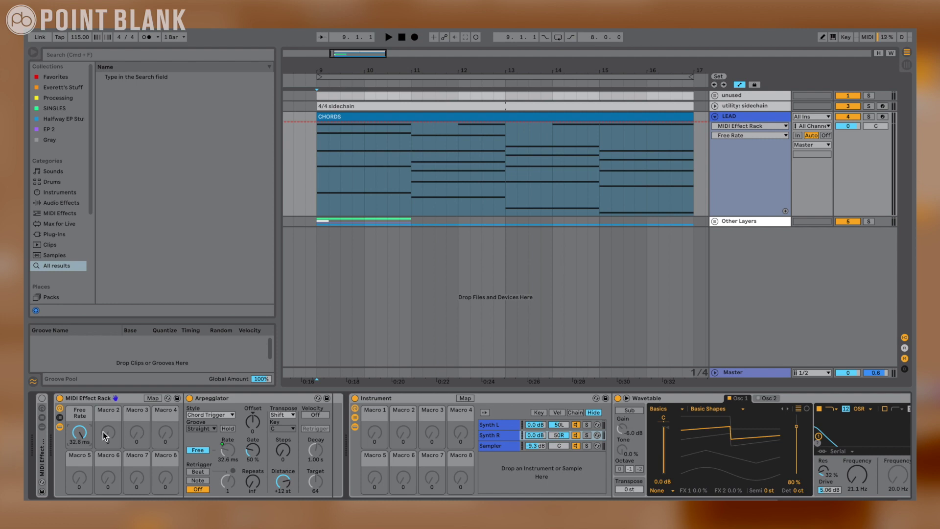
{"action": "left_click_drag", "start_coordinate": [78, 443], "coordinate": [78, 436]}
Automate Free Rate as a ramp from 32.6 ms at bar 9 to 261 ms at bar 10 in its own lane, and audition it.
{"action": "left_click", "coordinate": [364, 213]}
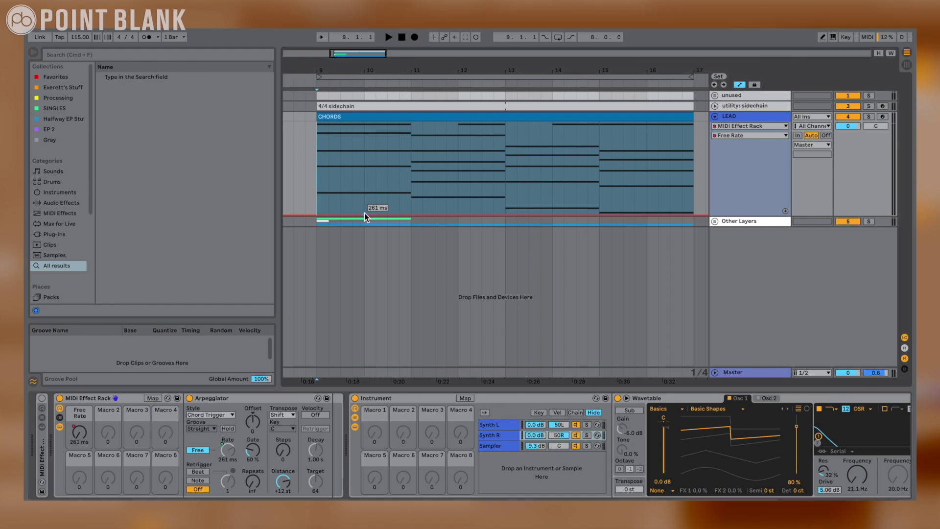
{"action": "left_click_drag", "start_coordinate": [317, 214], "coordinate": [318, 122]}
{"action": "left_click", "coordinate": [785, 211]}
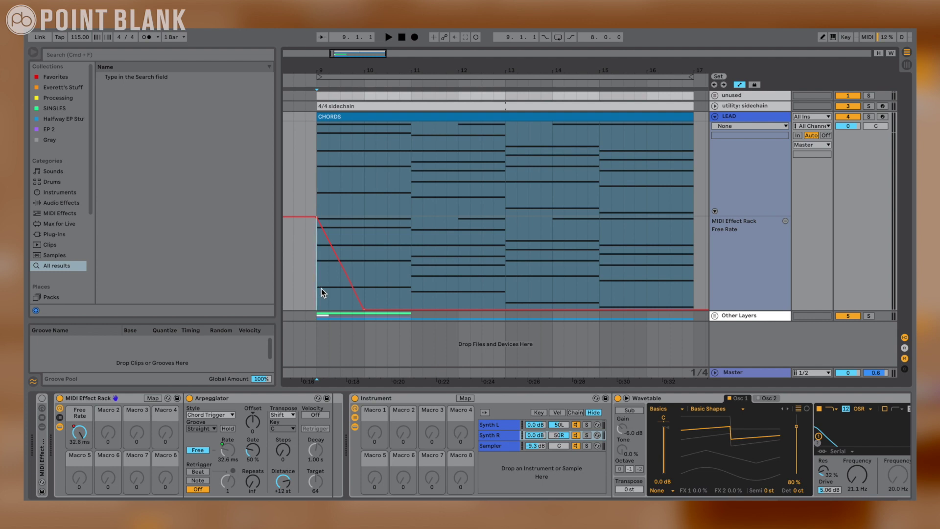
{"action": "key", "text": "space"}
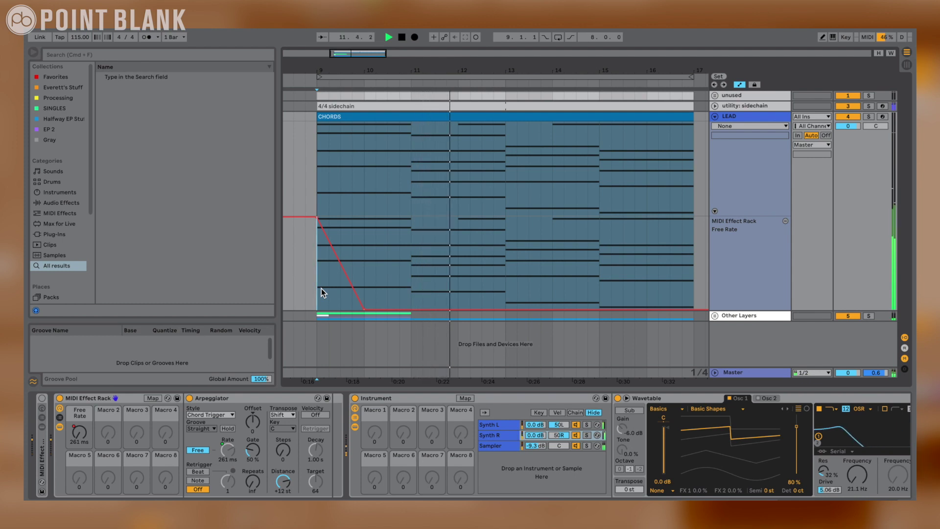
{"action": "key", "text": "space"}
Duplicate the Free Rate automation of bars 9 to 11 three times so the ramp repeats on each chord up to bar 17.
{"action": "left_click_drag", "start_coordinate": [321, 289], "coordinate": [408, 288]}
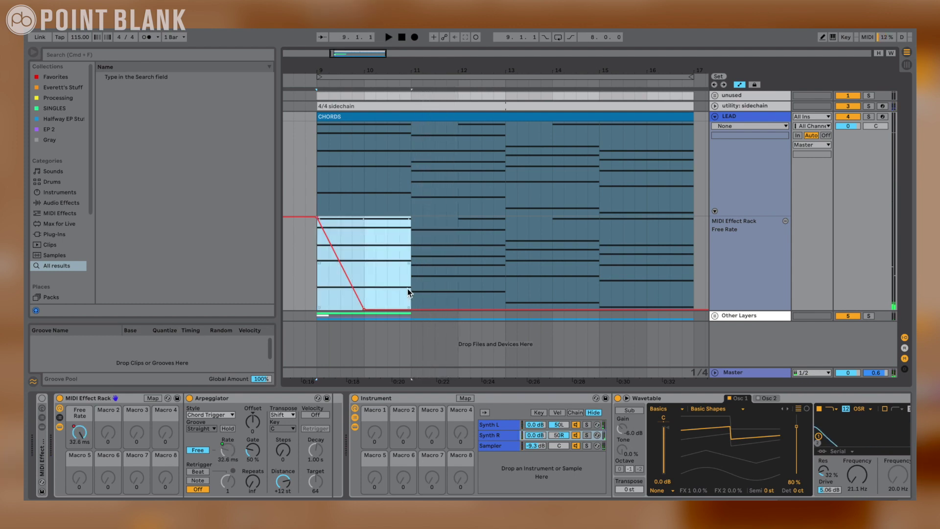
{"action": "key", "text": "super+d"}
{"action": "key", "text": "super+d"}
{"action": "key", "text": "super+d"}
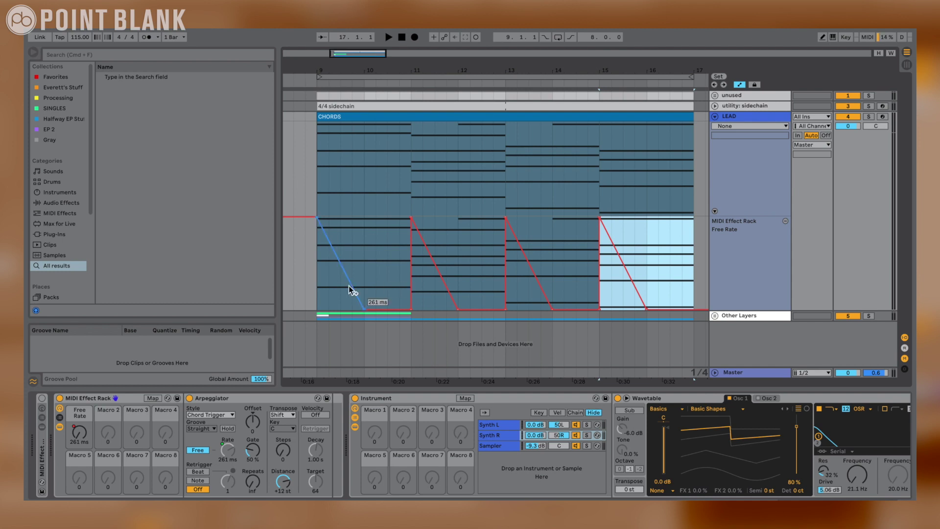
Audition the CHORDS clip with the repeated rate ramps from bar 9 to past bar 17.
{"action": "left_click", "coordinate": [321, 284]}
{"action": "key", "text": "space"}
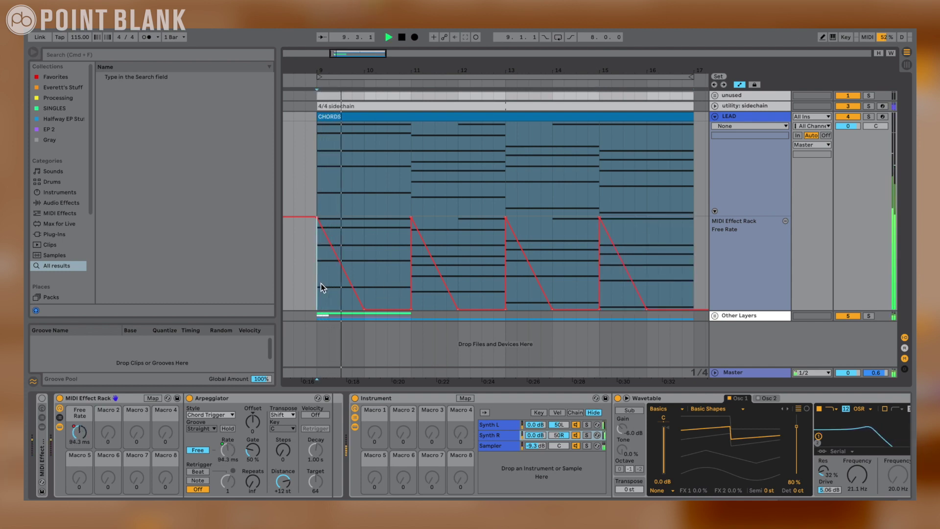
{"action": "scroll", "coordinate": [321, 285], "scroll_direction": "right", "scroll_amount": 1}
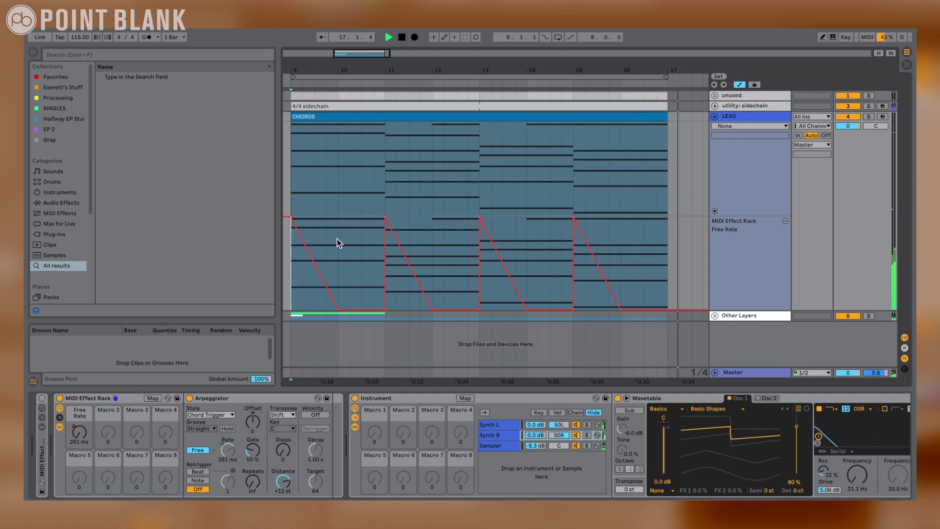
{"action": "key", "text": "space"}
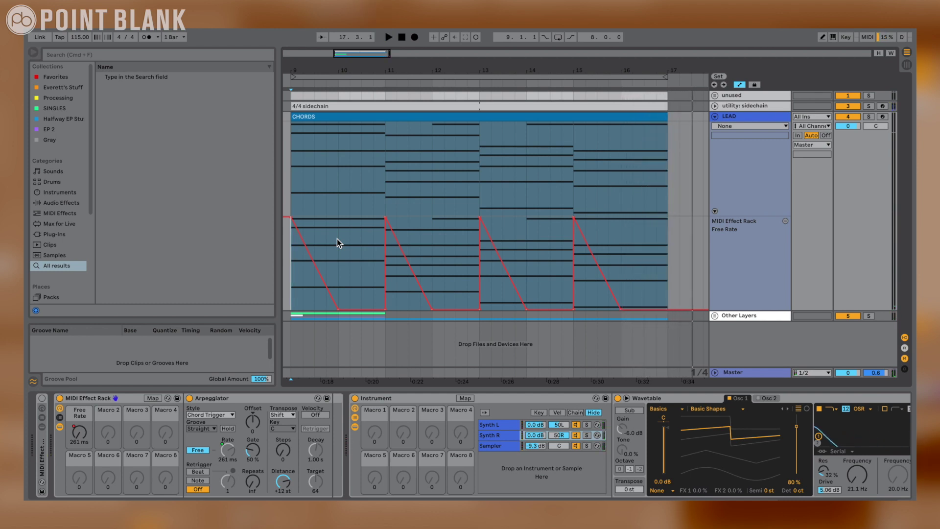